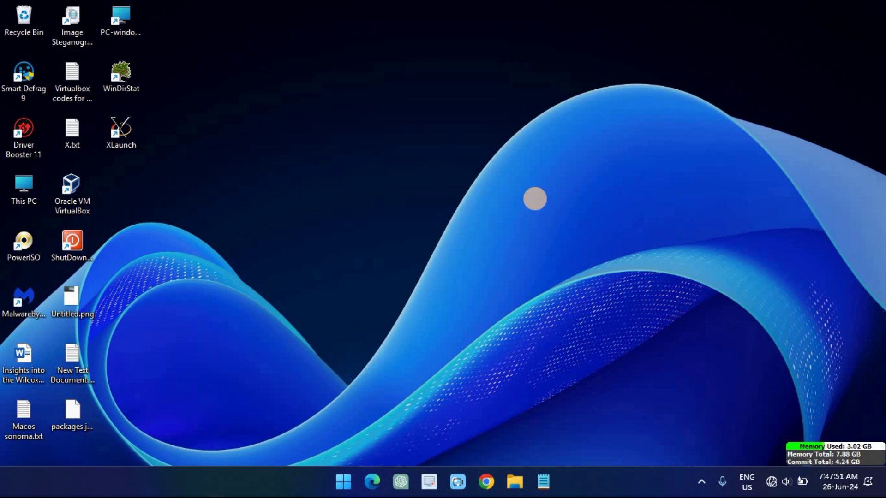
Launch File Explorer from the taskbar icon
left_click(515, 483)
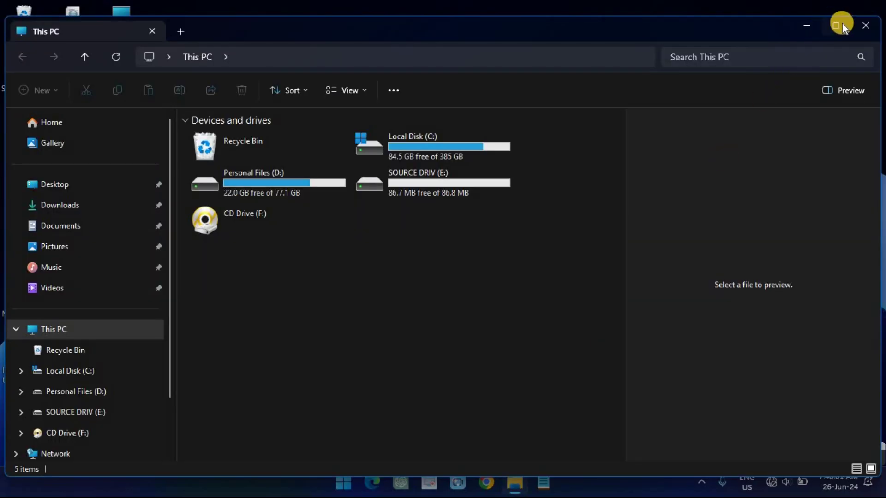
Maximize Explorer and start Map network drive from This PC's See more menu
left_click(842, 25)
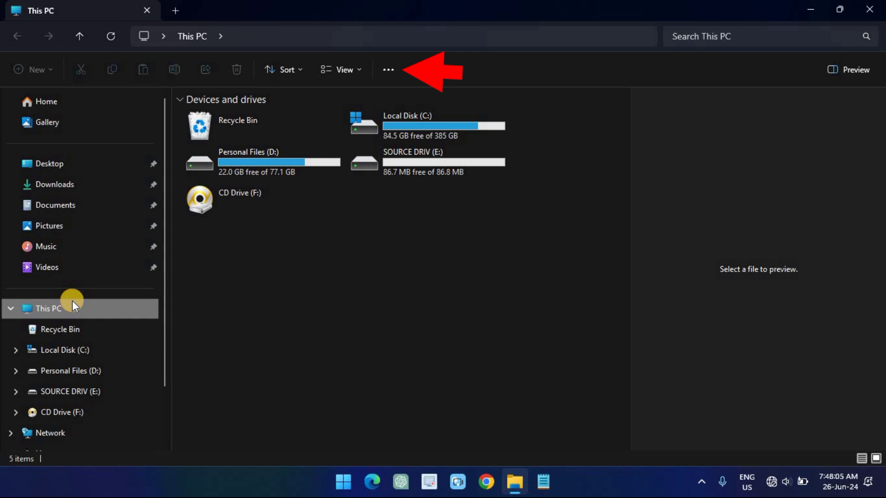
left_click(391, 67)
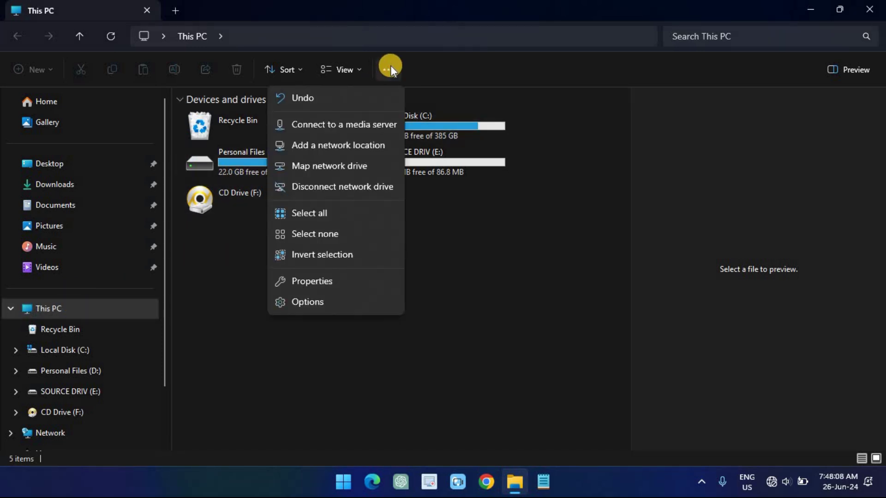
left_click(347, 165)
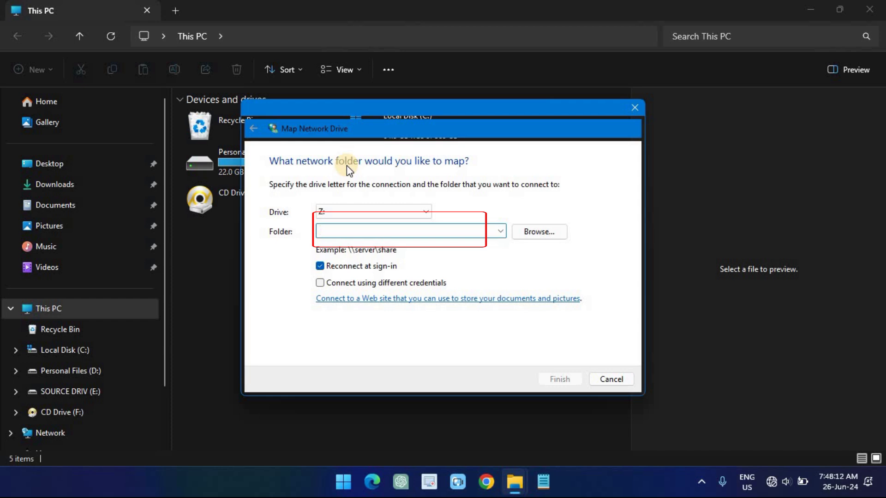
Map \\PC-WINDOWS11\ShareOne as Z: using different credentials and start connecting
type("\\\\PC")
type("-WINDOWS11\\Sha")
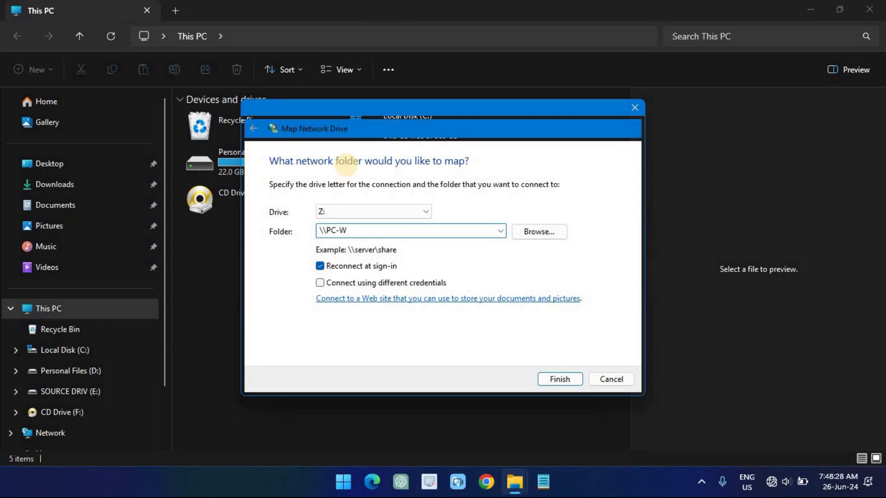
type("reOne")
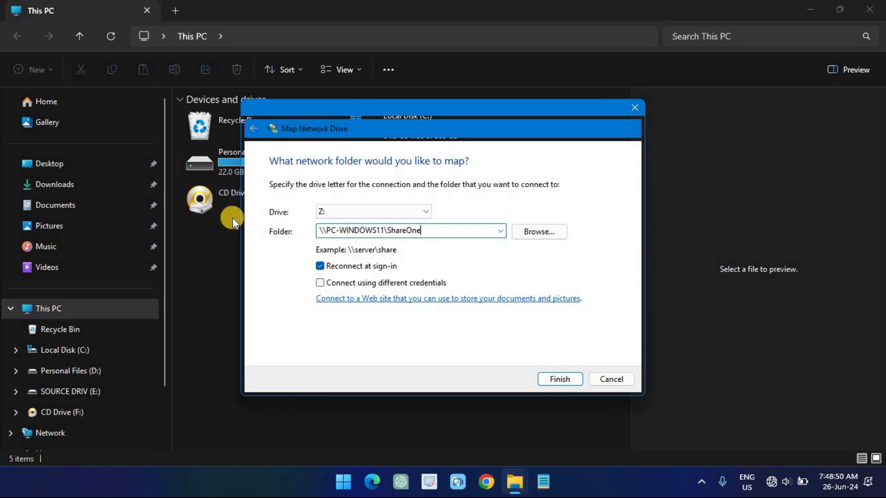
left_click(363, 281)
left_click(551, 376)
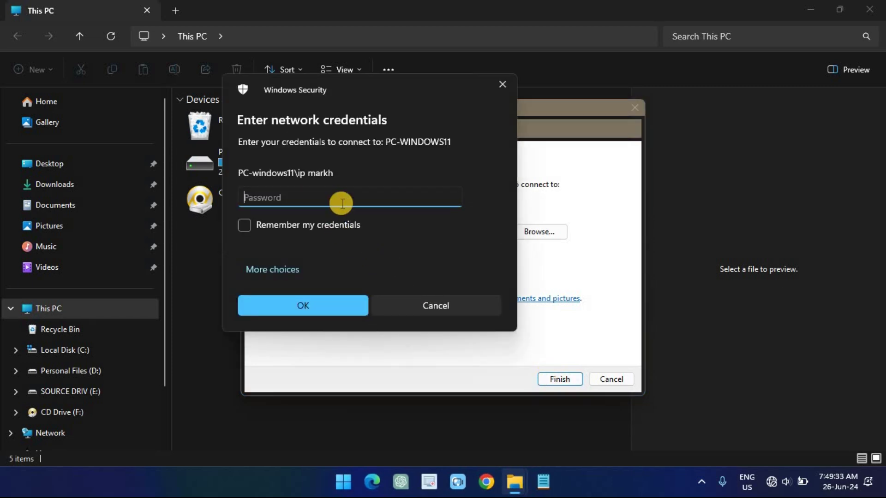
Enter the network account password to complete the Z: mapping, then return to This PC
type("●●●")
type("●●●●●●●●")
type("●")
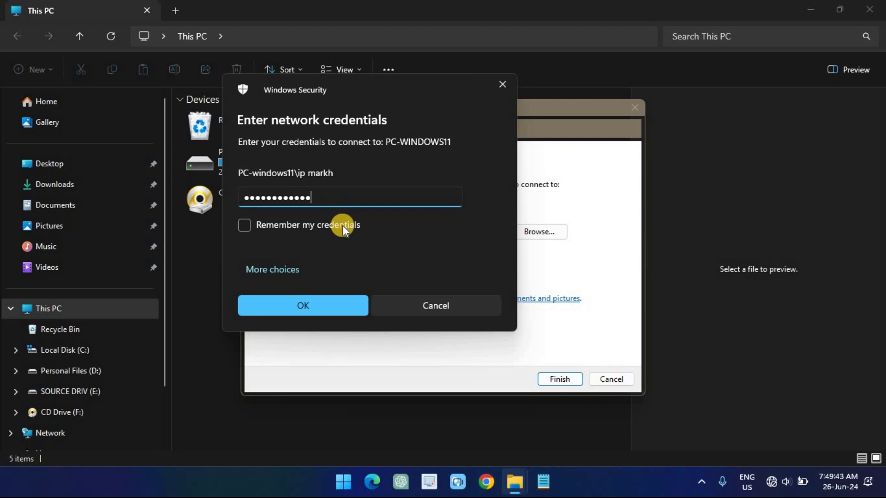
left_click(324, 306)
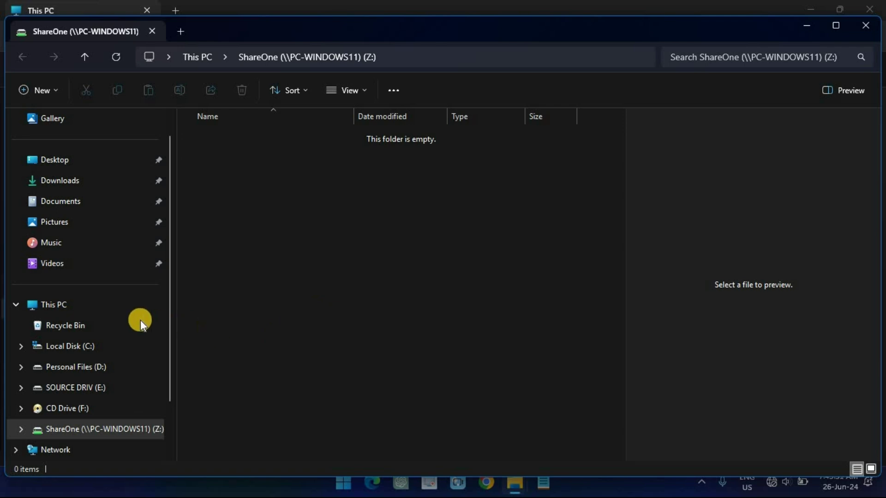
left_click(115, 305)
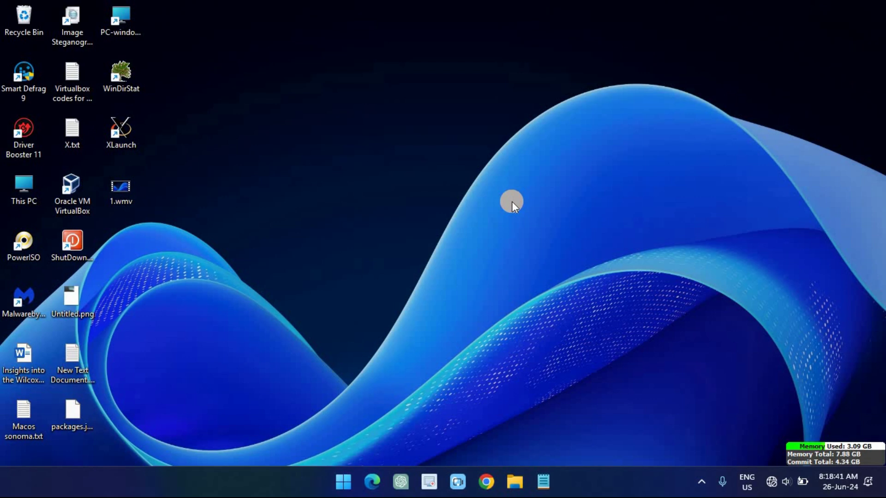
Launch Command Prompt via Start search for "command prompt" and maximize it
left_click(340, 482)
type("command prompt")
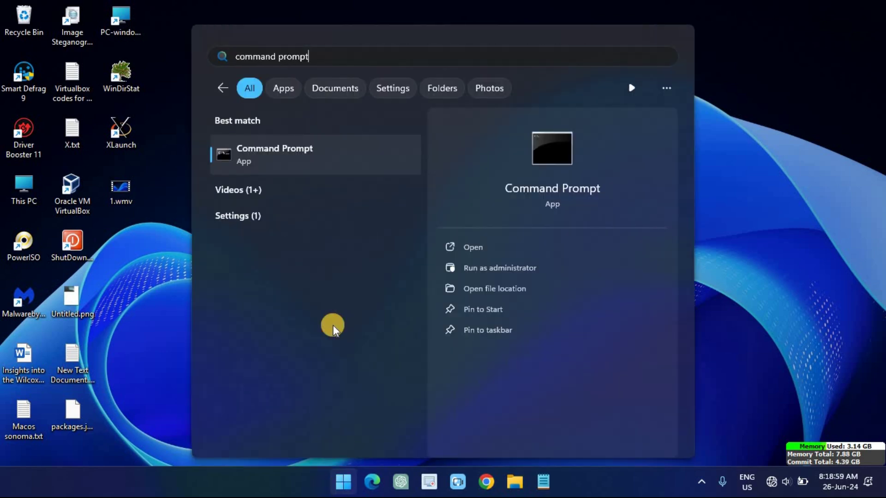
left_click(311, 153)
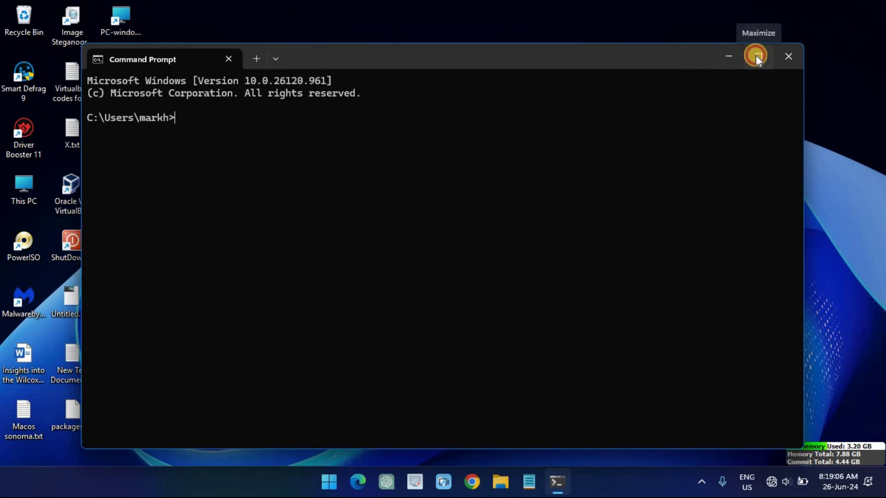
left_click(756, 56)
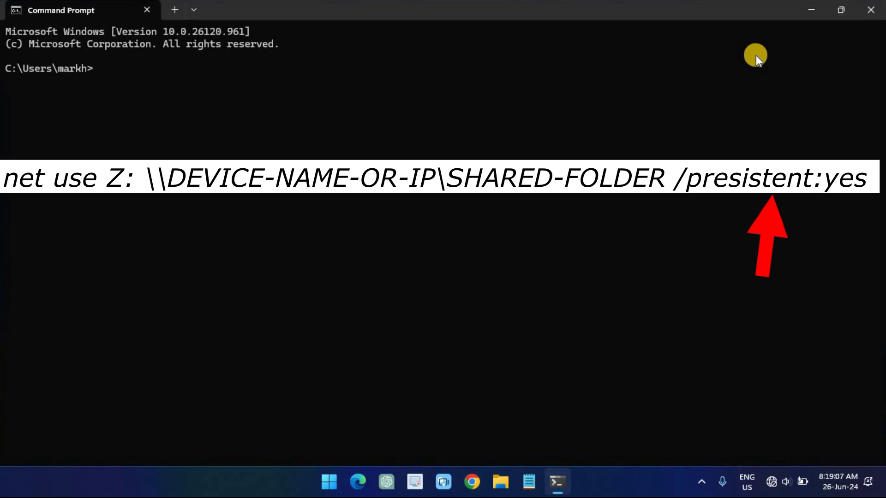
Run net use Z: \\PC-WINDOWS11\ShareOne /persistent:yes to map the share
type("net use Z: ")
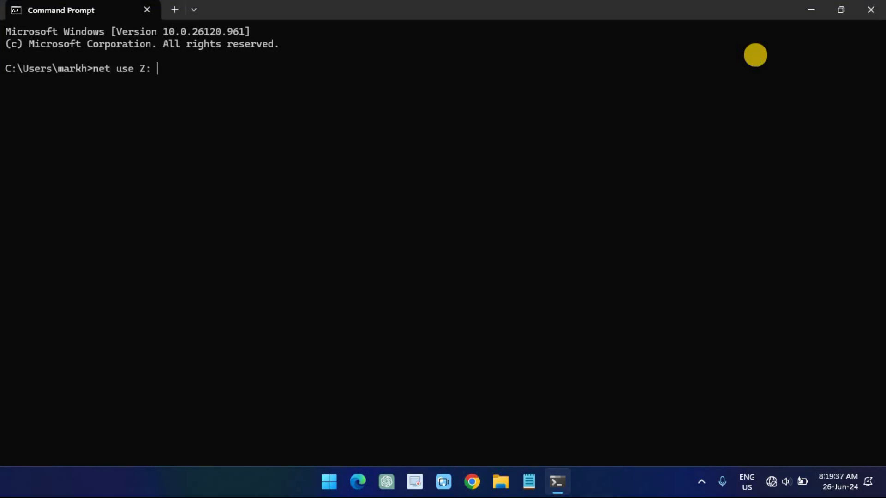
type("\\\\D")
key("BackSpace")
type("PC-WINDOWS1")
type("1\\Sh")
type("areOne")
type("/persistent")
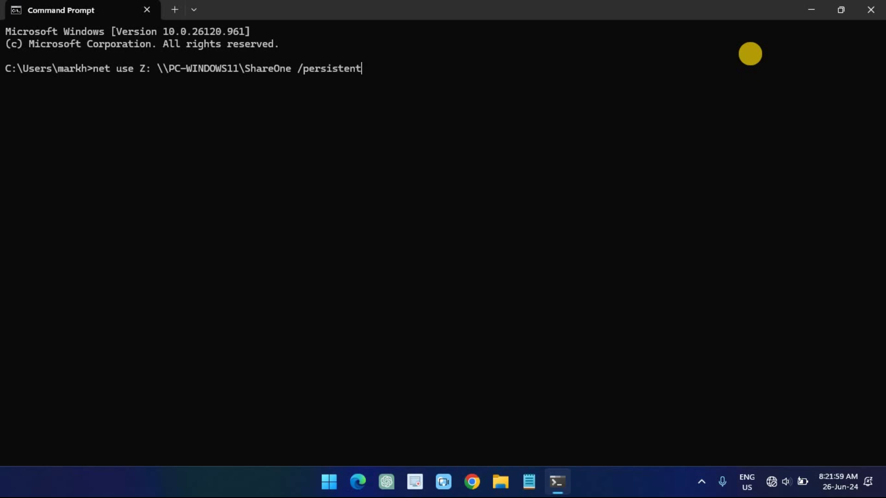
type(":yes")
key("Return")
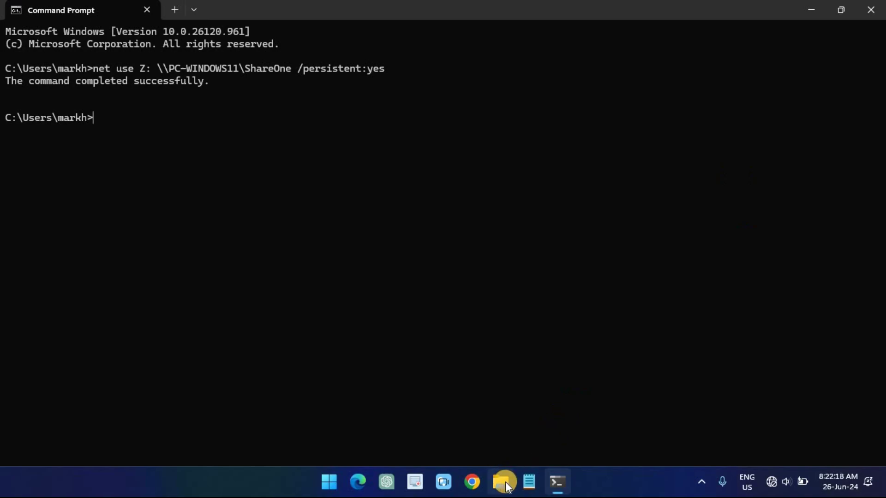
left_click(504, 482)
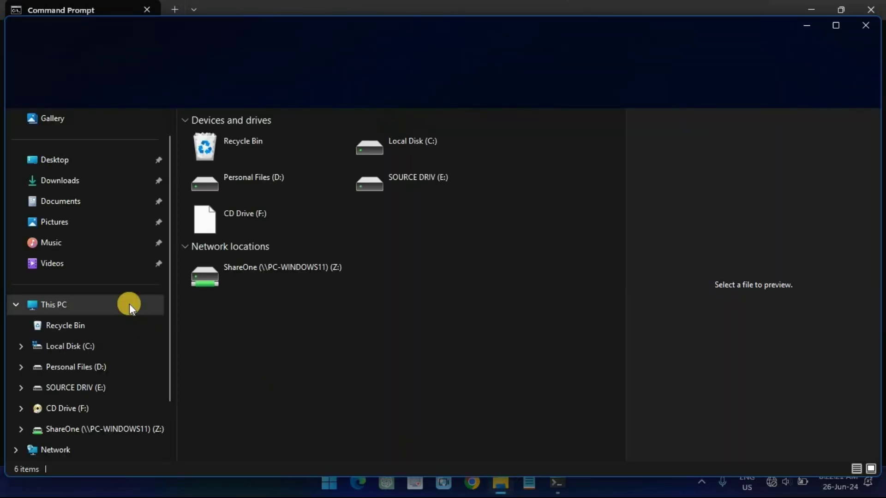
Select the ShareOne (Z:) drive in This PC to confirm the mapping
left_click(308, 278)
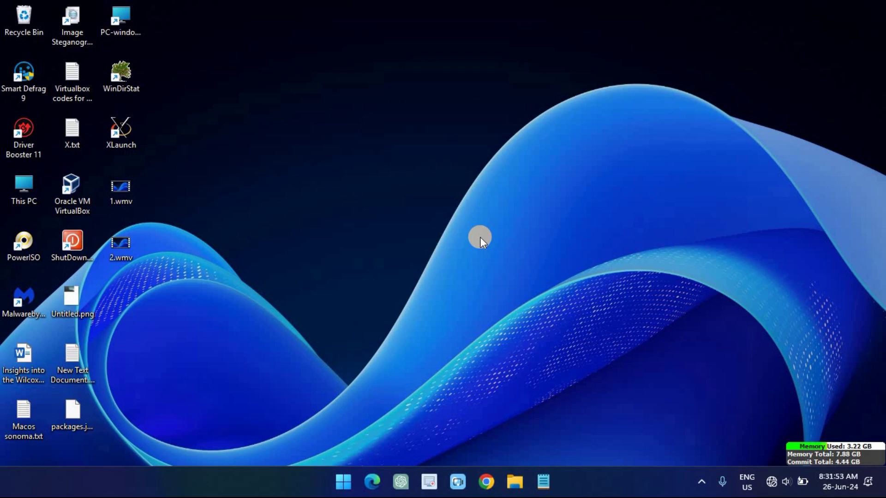
Launch Windows PowerShell via Start search for "powershell" and maximize it
left_click(341, 482)
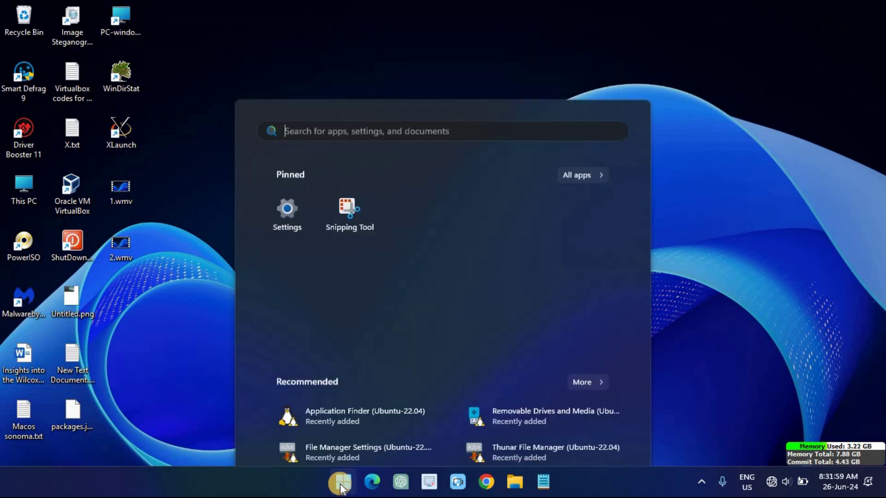
type("powershell")
left_click(308, 153)
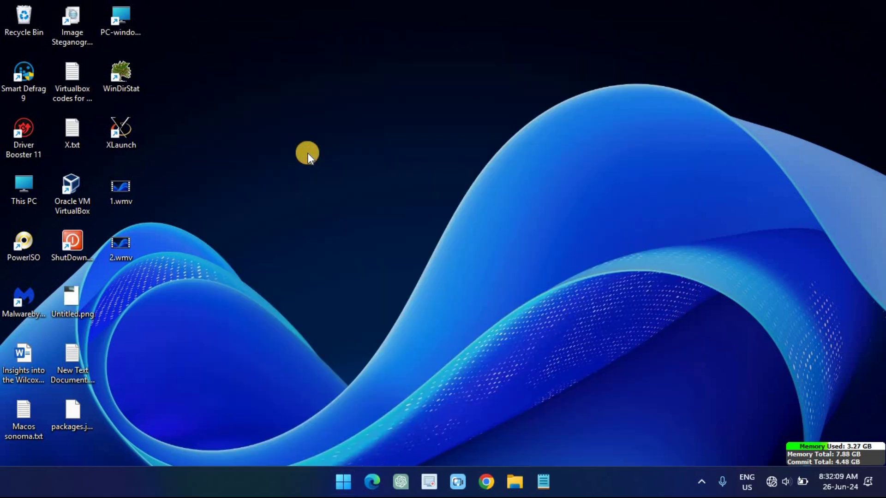
left_click(756, 58)
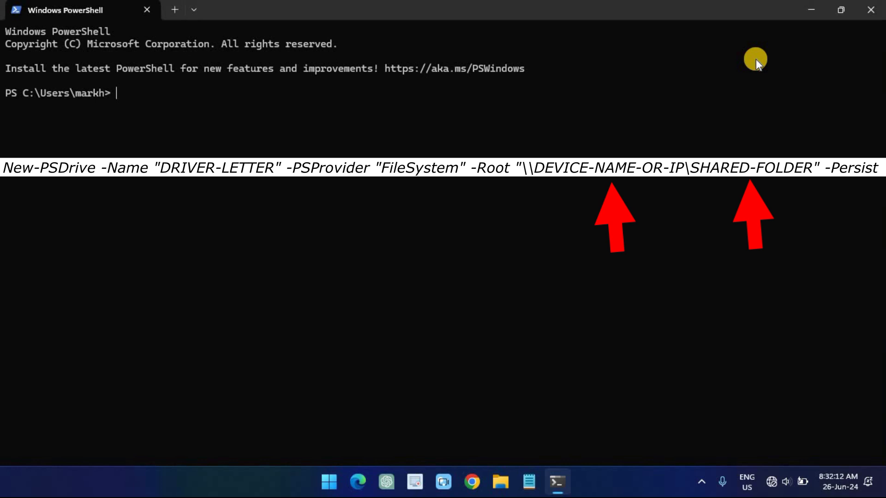
Run New-PSDrive -Name "Z" -PSProvider "FileSystem" -Root "\\PC-WINDOWS11\ShareOne" -Persist
type("New")
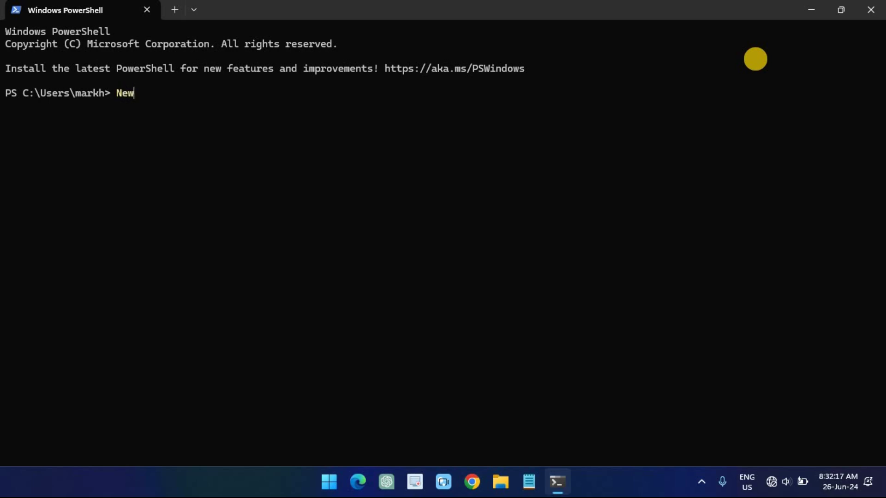
type("-PSDrive -N")
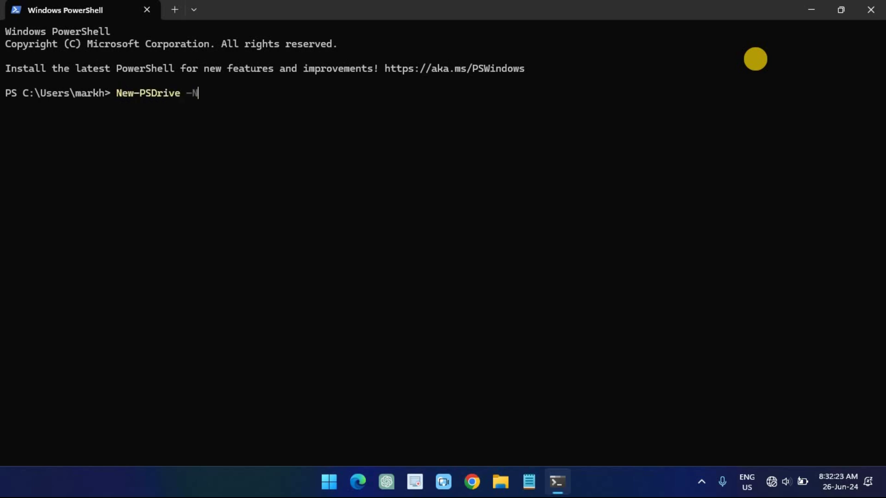
type("ame \"Z\" -PSProvider \"Fi\"")
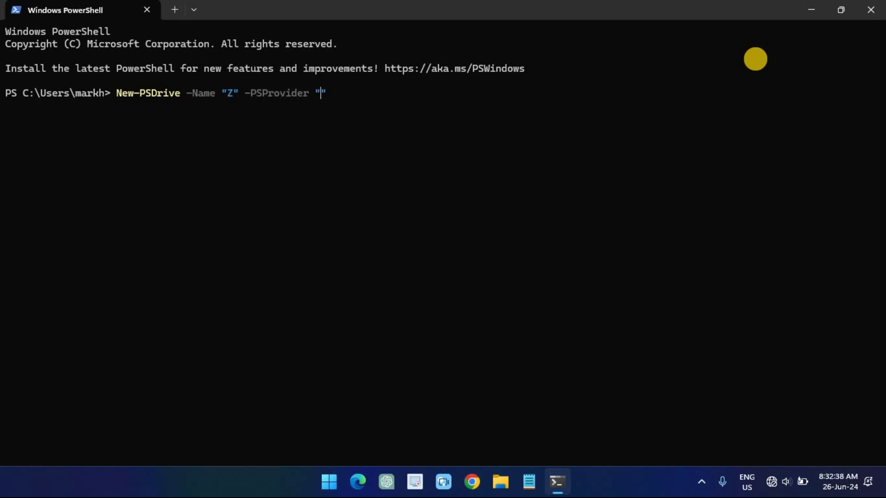
type("leSystem\" -Root \"\\\\\"")
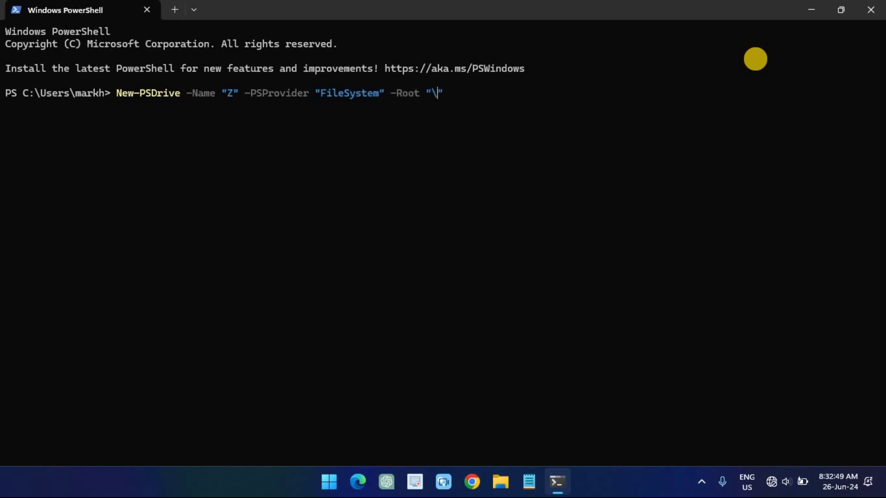
type("PC-WINDOWS11\\S")
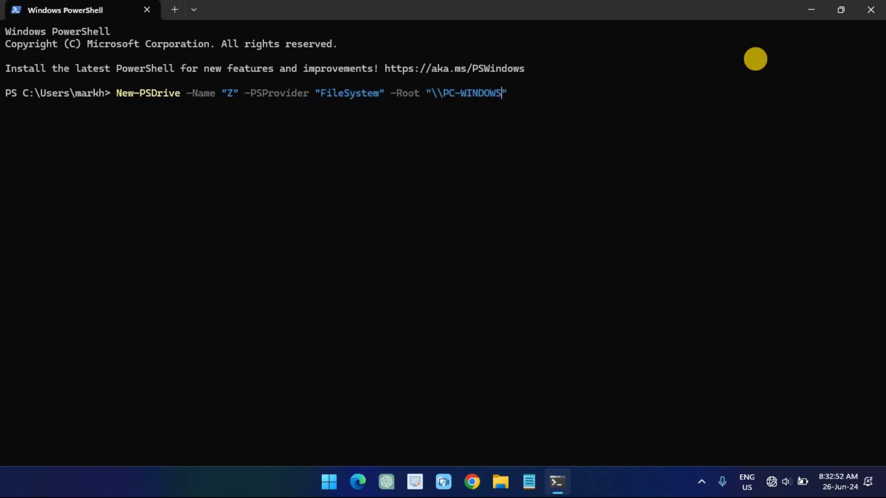
type("hareOne\" -")
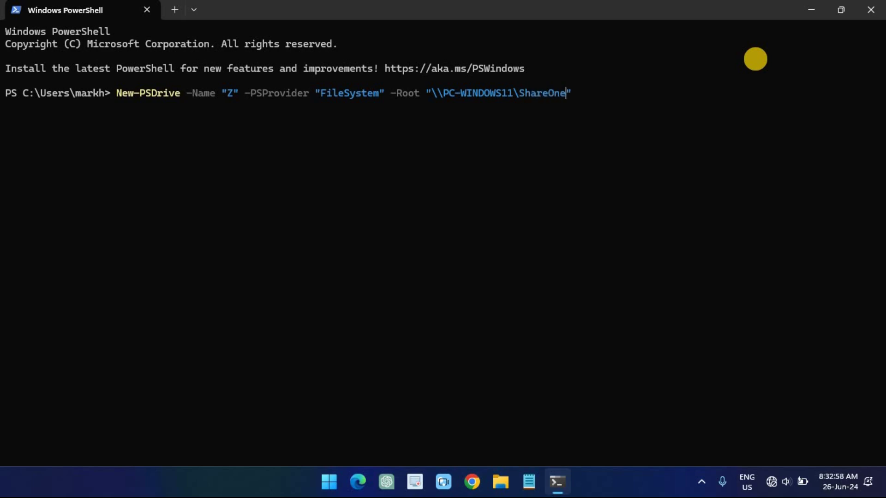
type("Persist")
key("Return")
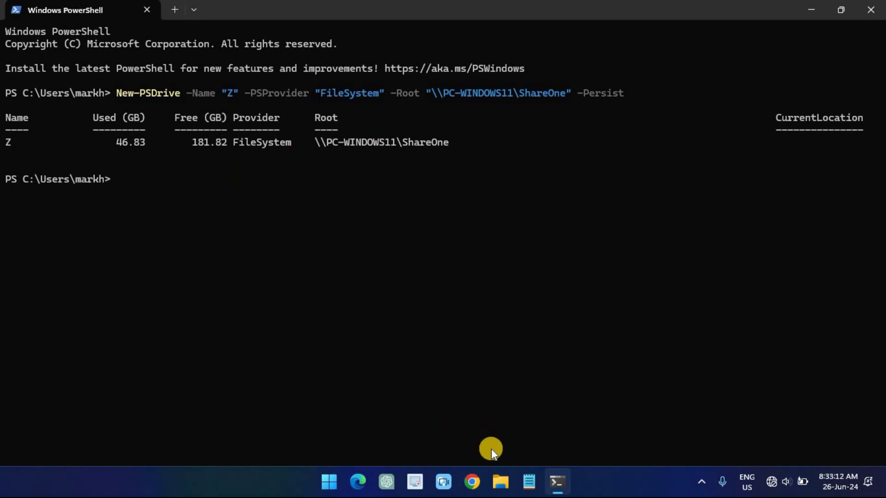
Open File Explorer and select ShareOne (Z:) in This PC to verify it
left_click(501, 482)
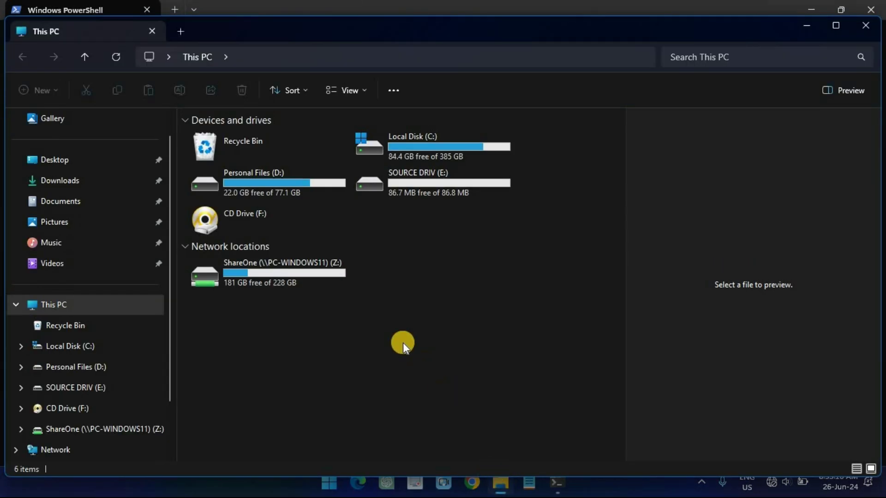
left_click(311, 268)
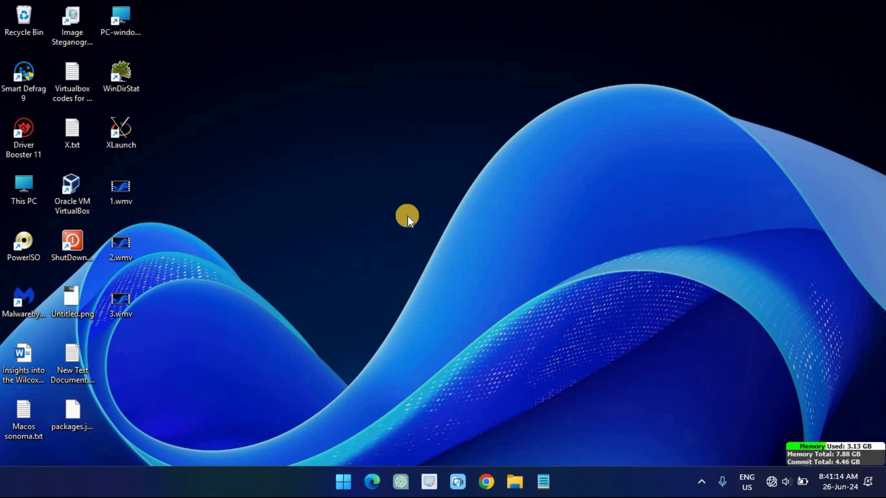
From This PC, disconnect the ShareOne (Z:) network drive using its context-menu Disconnect command
left_click(516, 468)
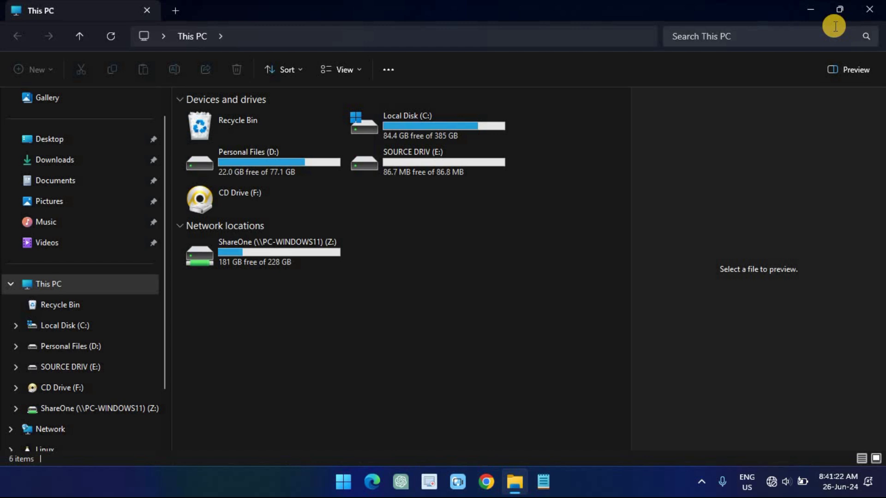
right_click(294, 255)
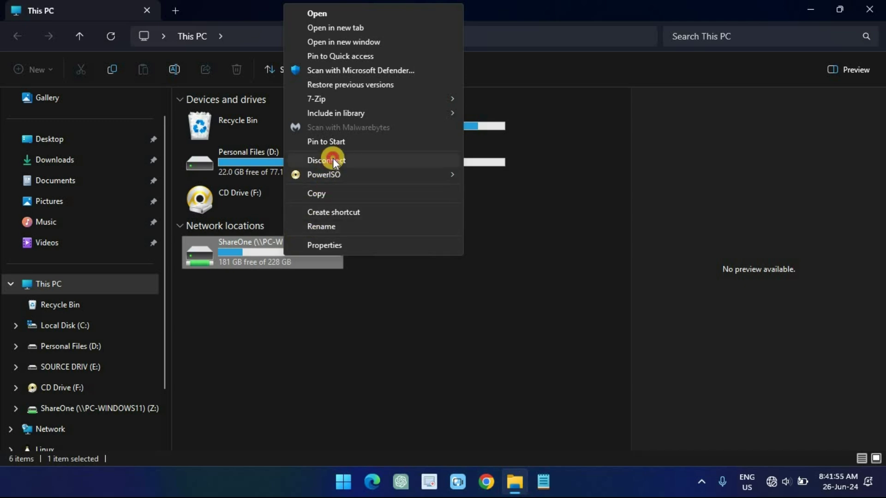
left_click(333, 158)
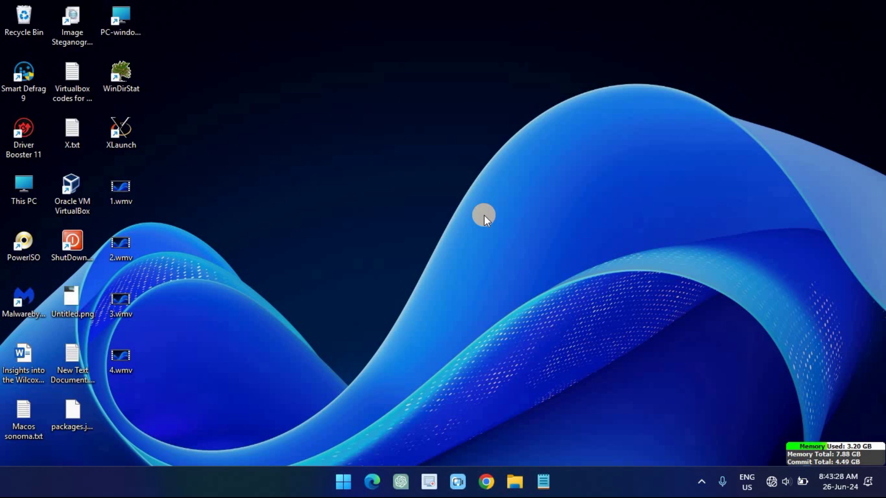
Launch Command Prompt from the Start search and maximize its window
left_click(344, 481)
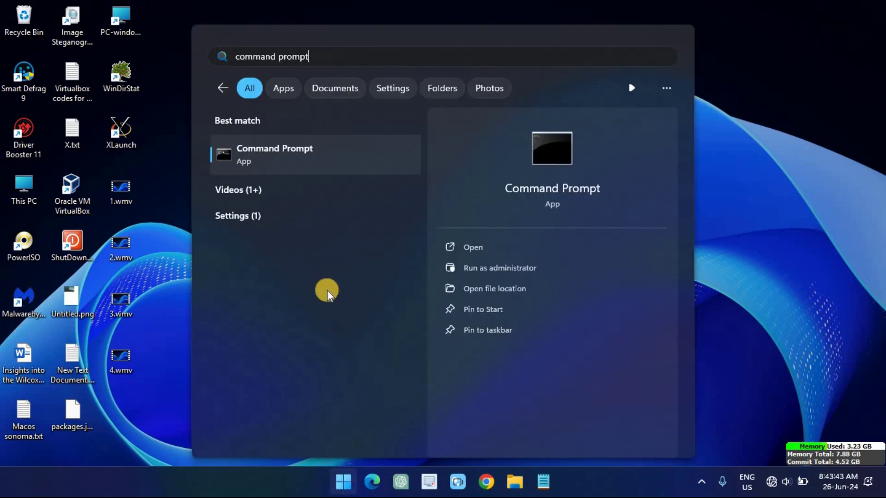
left_click(299, 150)
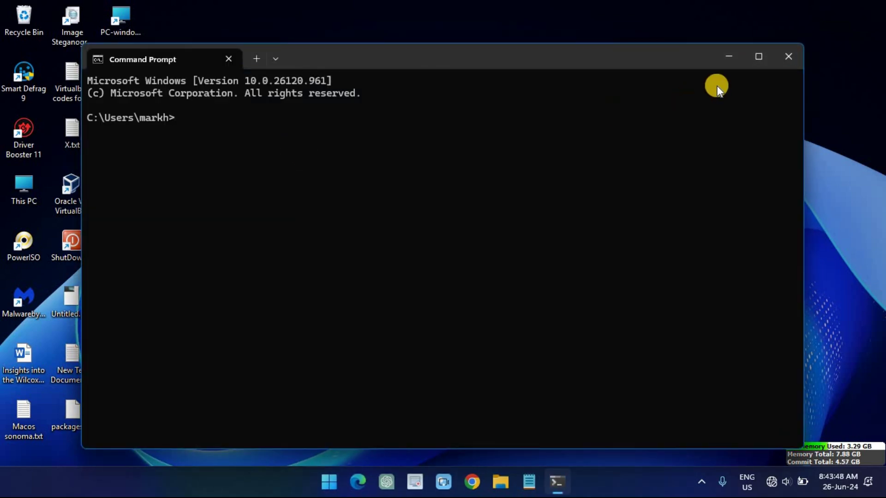
left_click(758, 56)
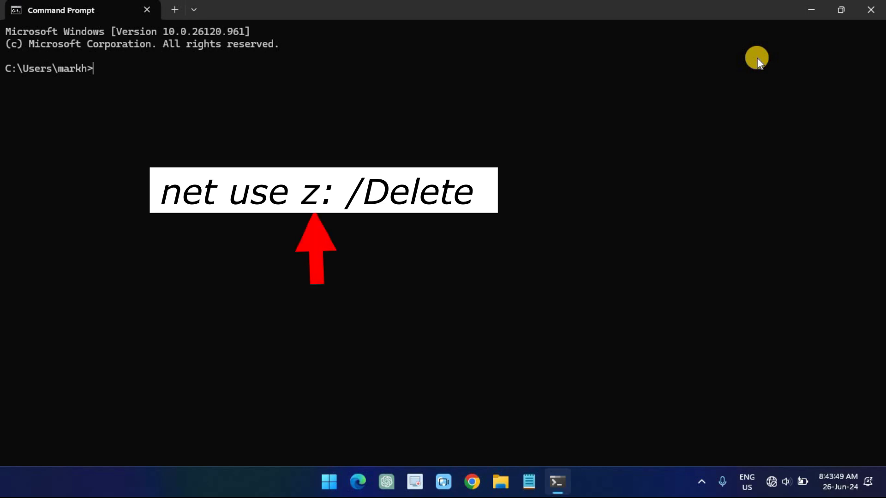
Run net use z: /Delete, then net use * /Delete to clear all network connections
type("net use")
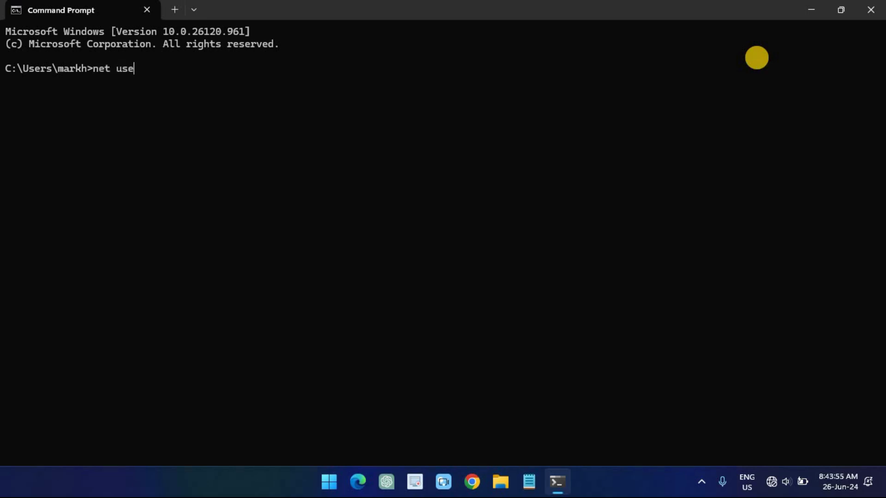
type(" z: /Delete")
key("Return")
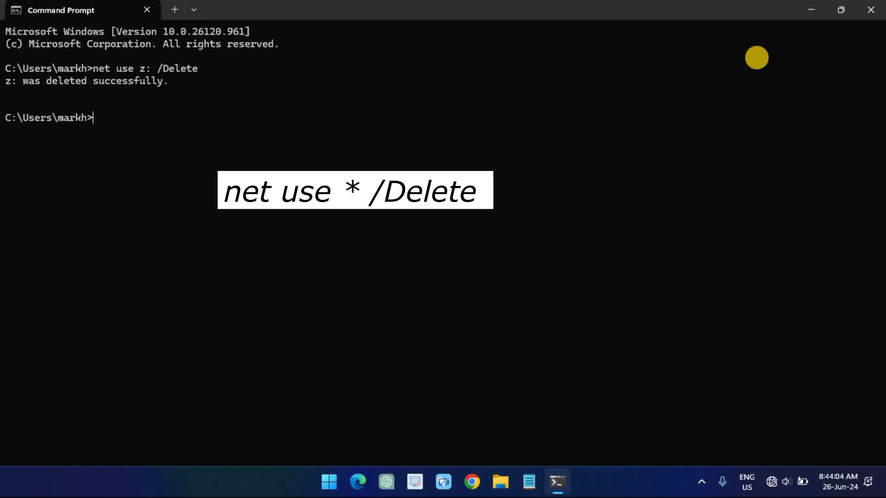
type("net use ")
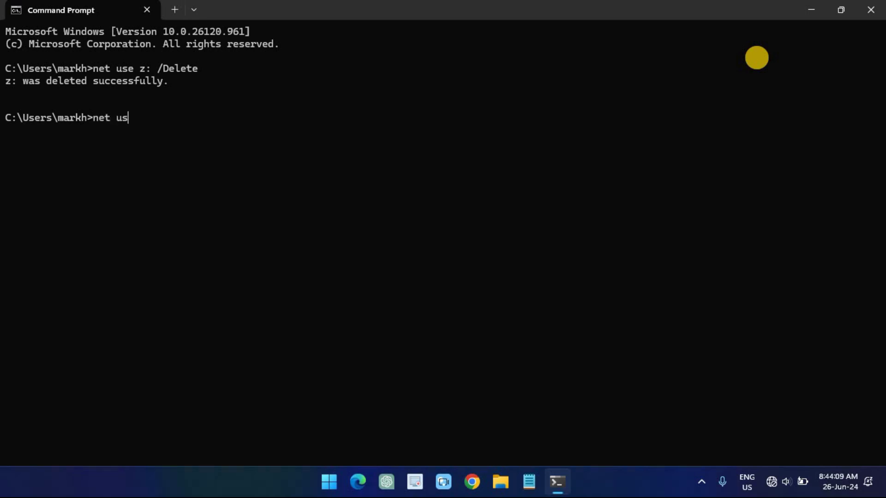
type("* /Delete")
key("Return")
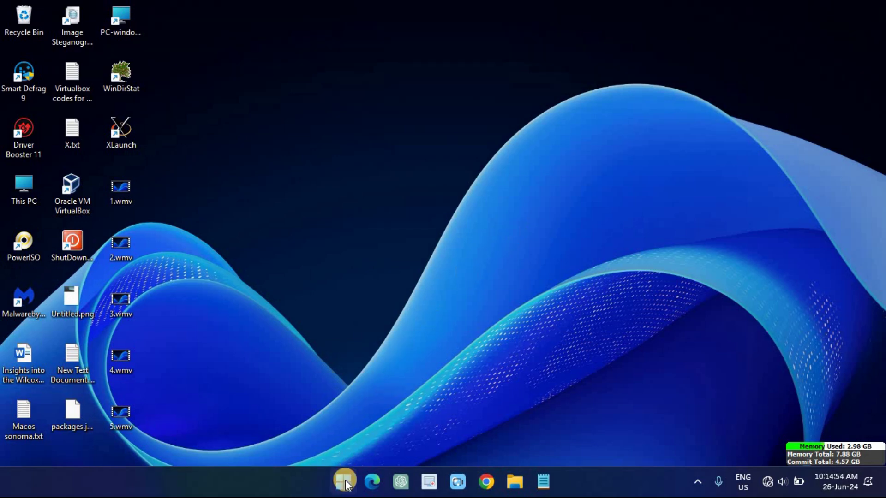
Launch a maximized Windows PowerShell and run Get-PSDrive -PSProvider "FileSystem"
left_click(343, 481)
type("powershell")
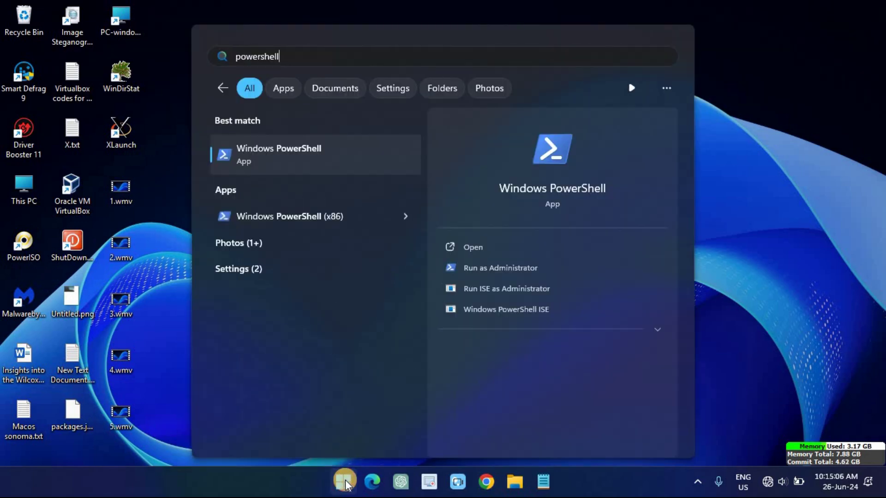
left_click(293, 142)
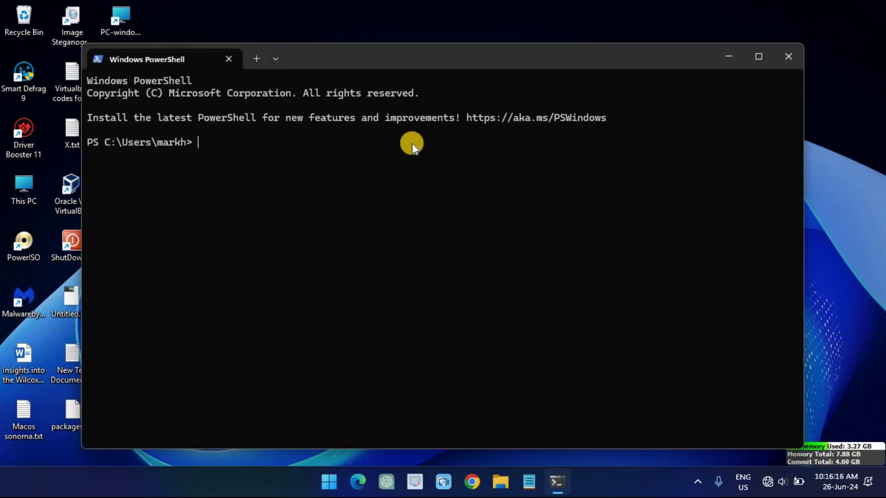
left_click(761, 52)
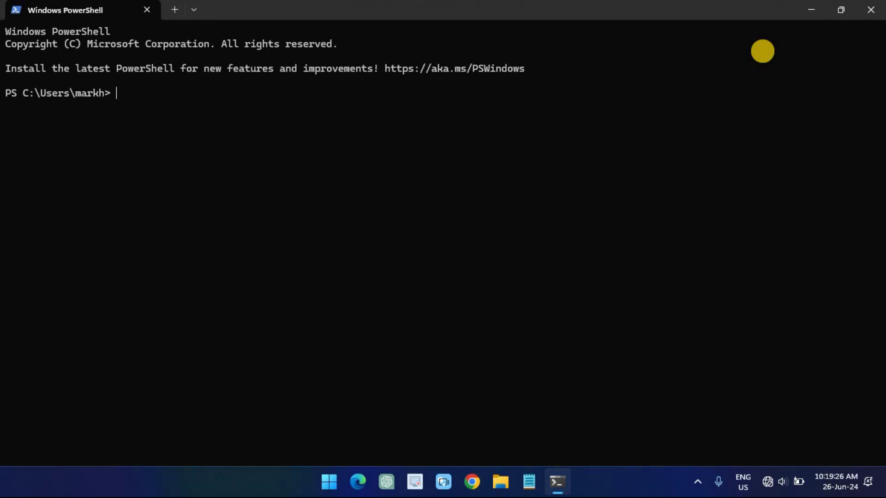
type("Get-PSDrive -PSProvider \"FileSystem\"")
key("Return")
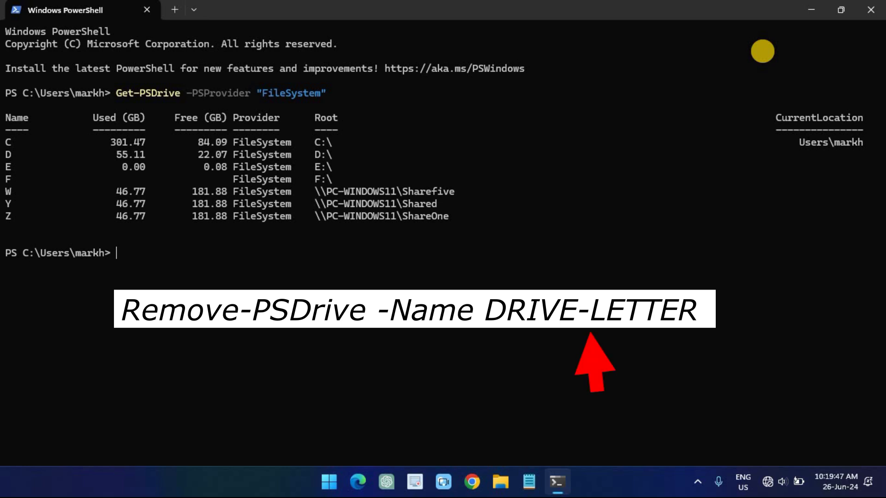
Run Remove-PSDrive -Name Z, then Get-PSDrive W, Y | Remove-PSDrive
type("Remove-PSDrive -Name ")
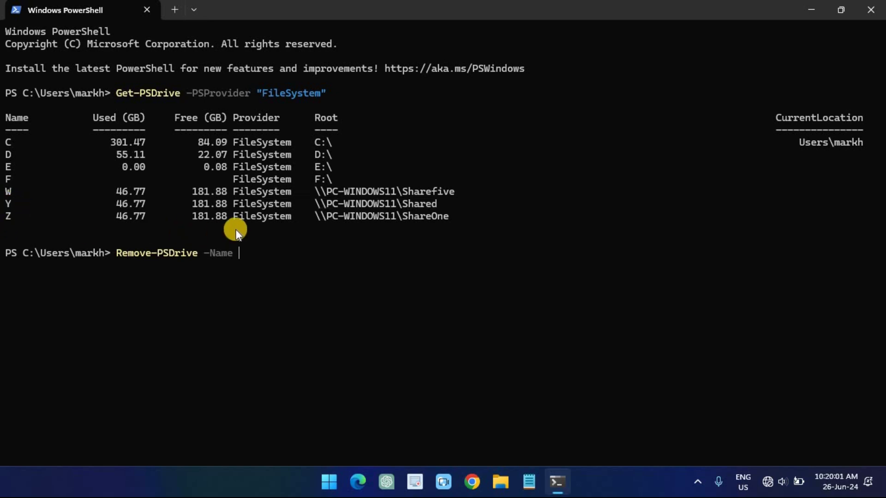
type("Z")
key("Return")
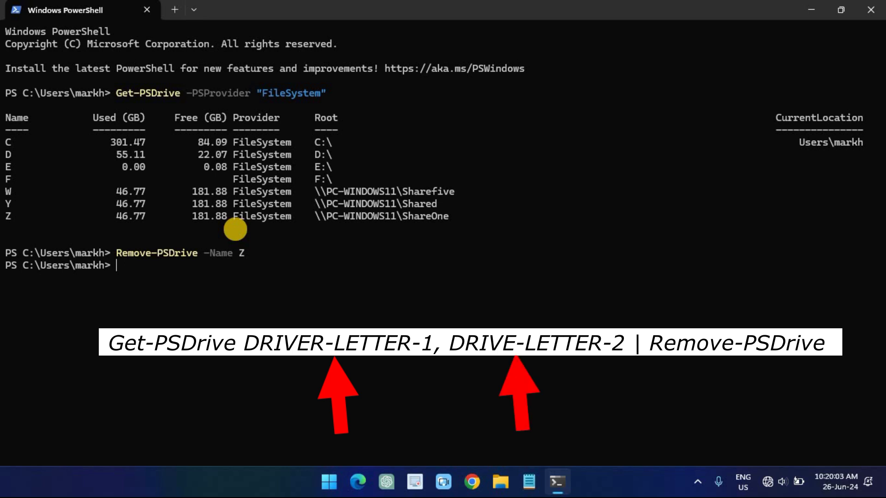
type("Get")
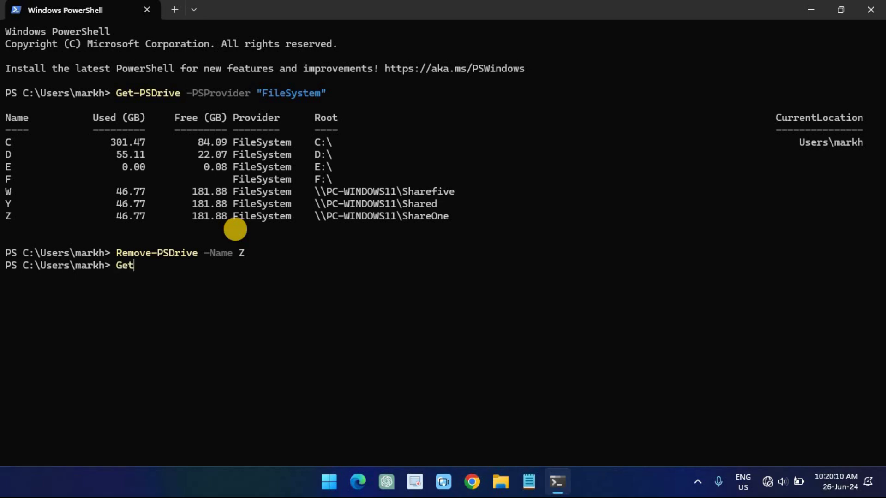
type("-PSDrive W, Y | Remove-")
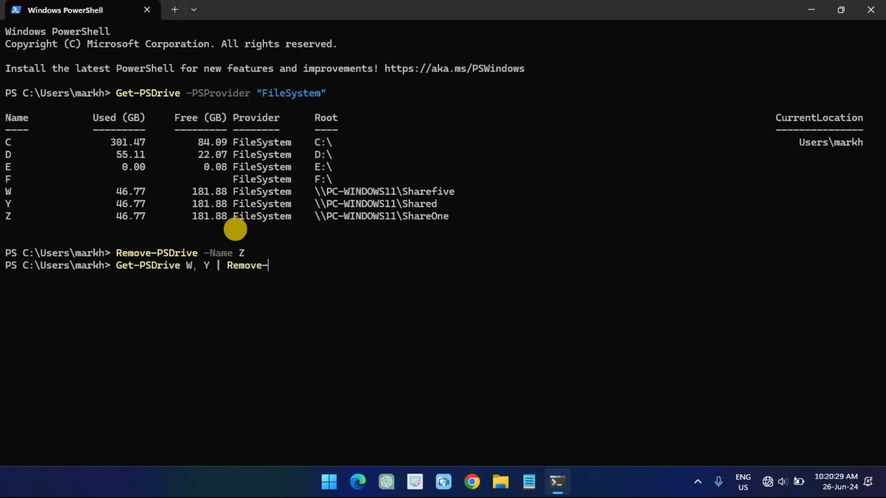
type("PSDrive")
key("Return")
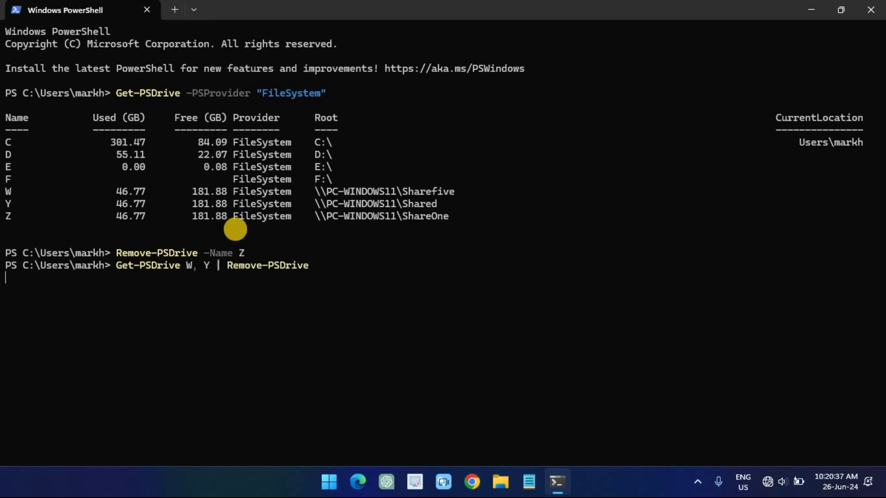